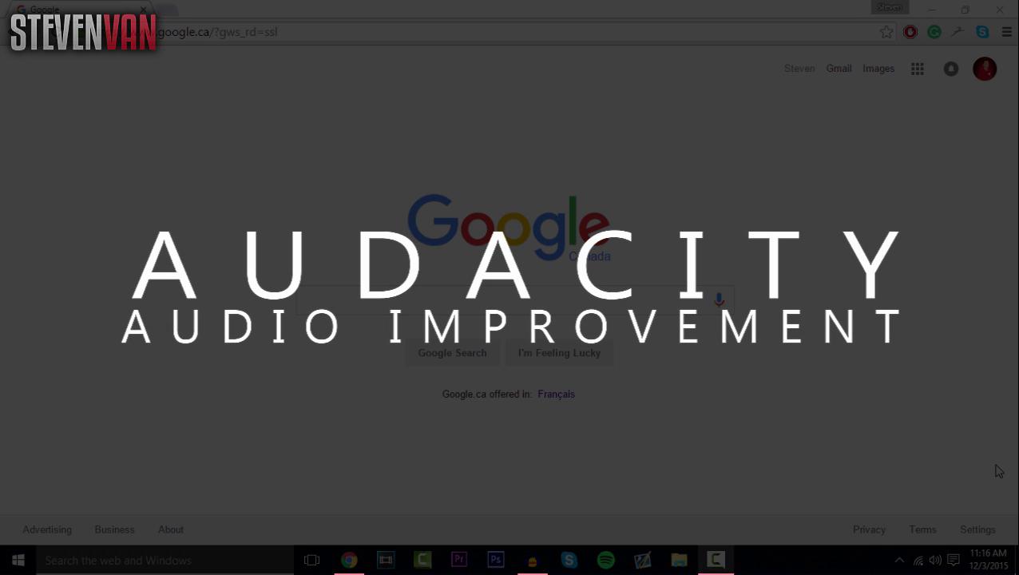
- Open audacityteam.org/download/ from the address bar's 'audac' suggestion
{"action": "left_click", "coordinate": [227, 36]}
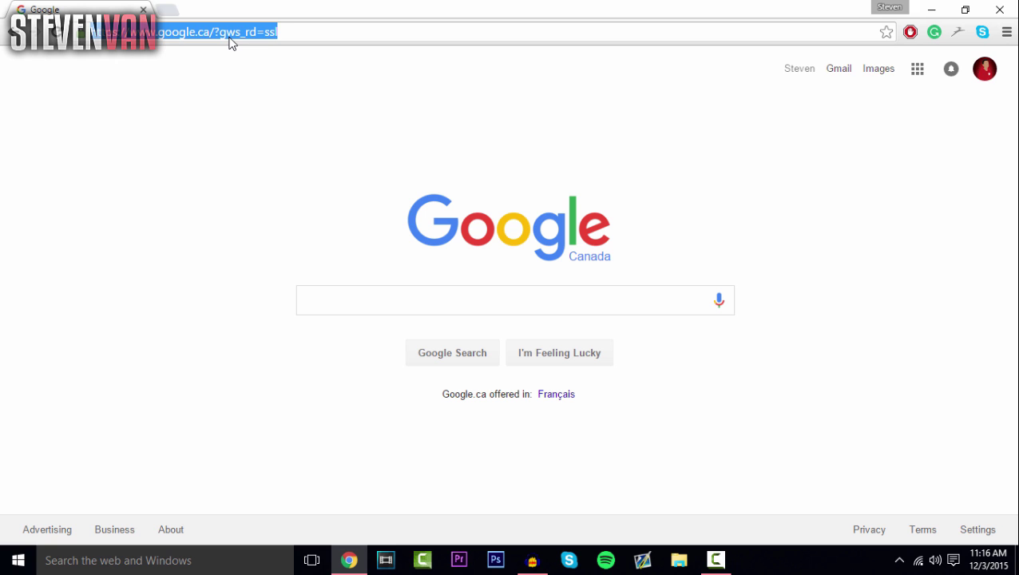
{"action": "type", "text": "au"}
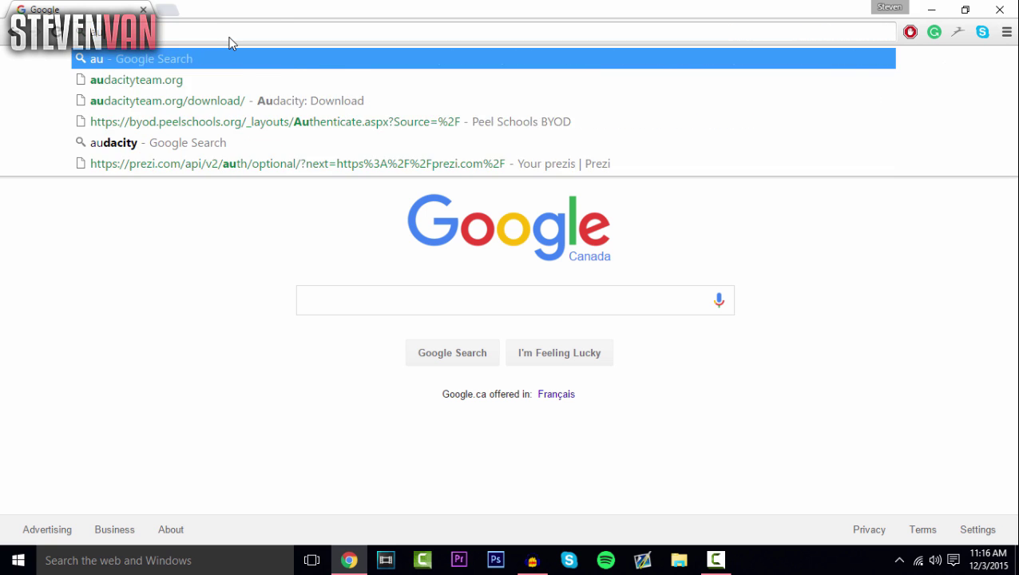
{"action": "type", "text": "dac"}
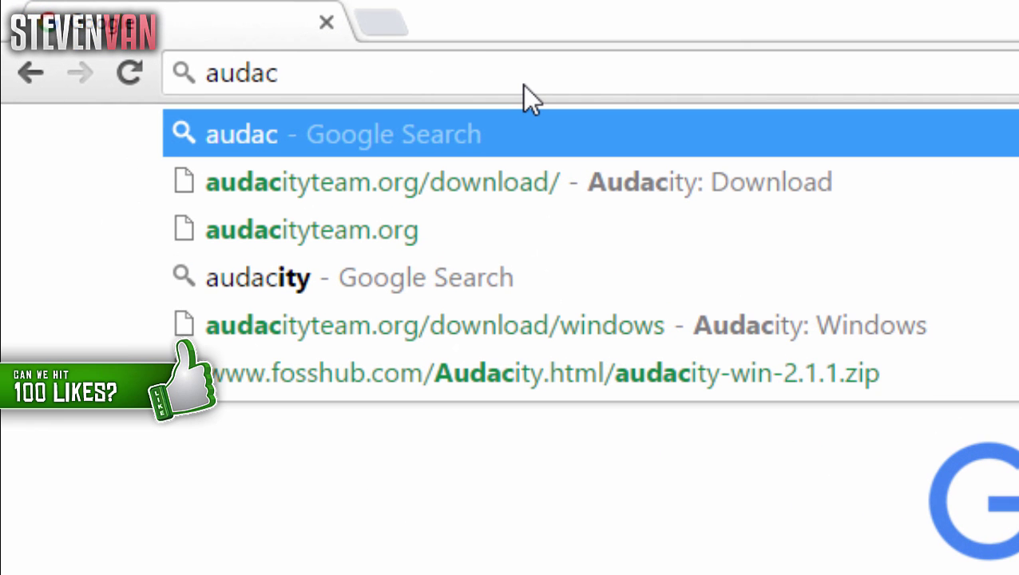
{"action": "key", "text": "Down"}
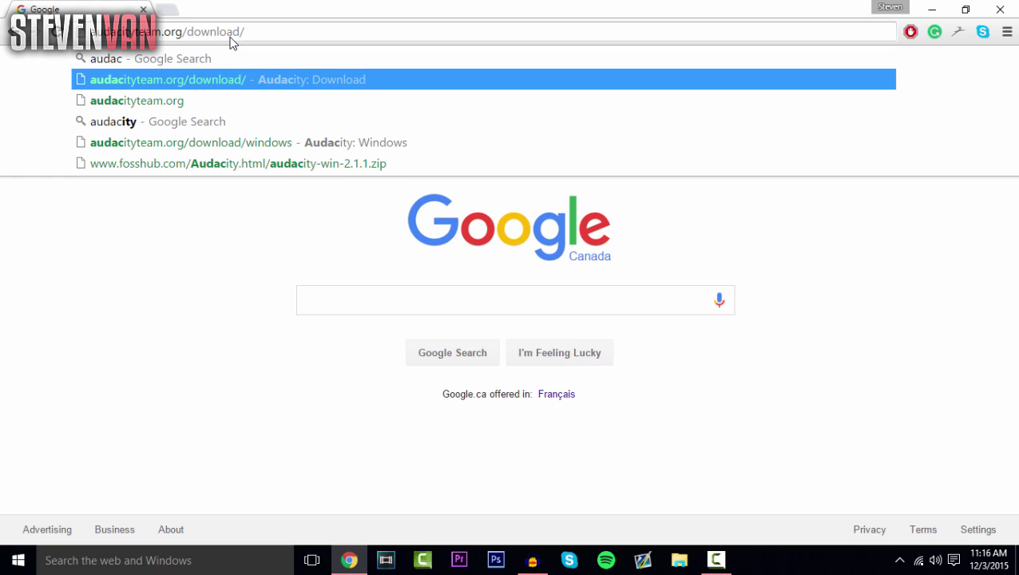
{"action": "key", "text": "Return"}
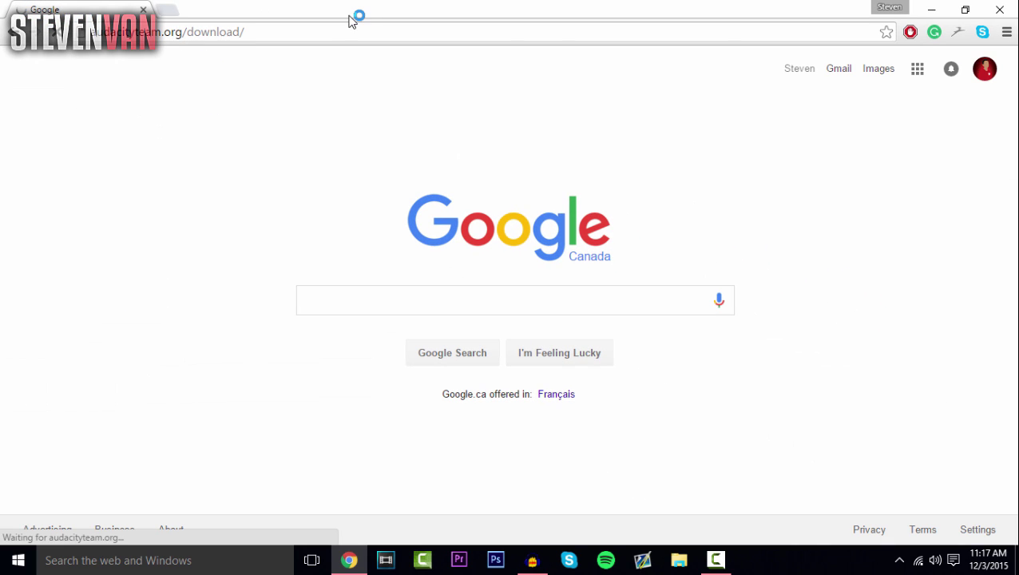
{"action": "scroll", "coordinate": [274, 317], "scroll_direction": "down", "scroll_amount": 2}
{"action": "scroll", "coordinate": [270, 310], "scroll_direction": "up", "scroll_amount": 2}
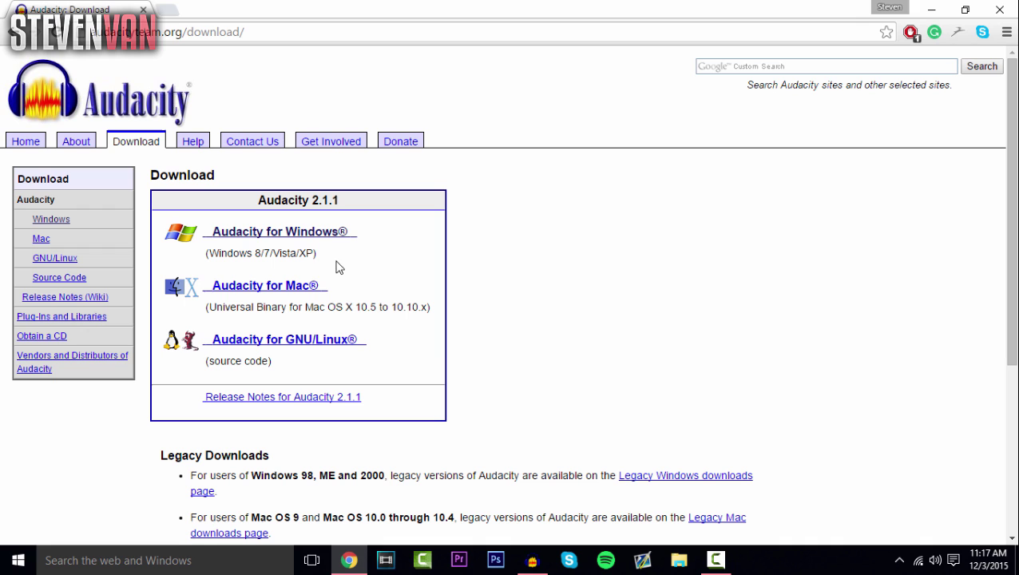
- Check the open Audacity window, then return to and browse the download page
{"action": "left_click", "coordinate": [533, 560]}
{"action": "left_click", "coordinate": [352, 559]}
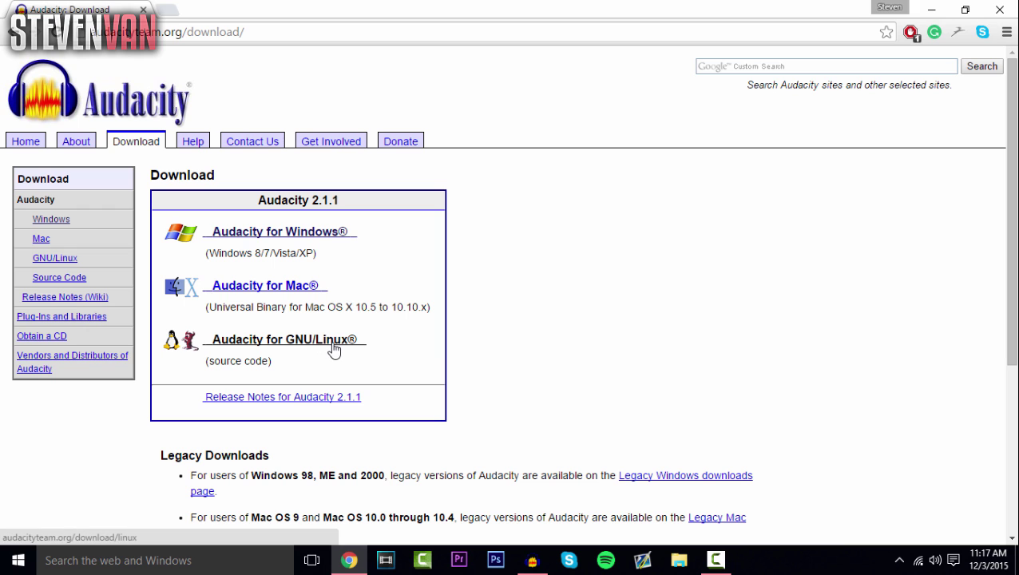
{"action": "scroll", "coordinate": [264, 232], "scroll_direction": "down", "scroll_amount": 1}
{"action": "scroll", "coordinate": [376, 335], "scroll_direction": "down", "scroll_amount": 2}
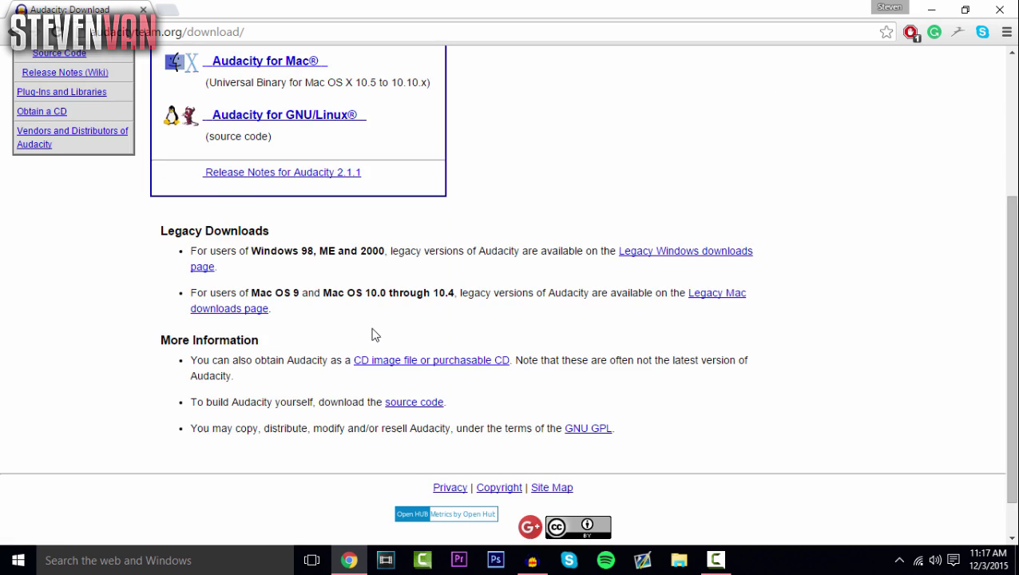
{"action": "scroll", "coordinate": [333, 251], "scroll_direction": "up", "scroll_amount": 3}
- Open the Audacity for Windows page and start the 2.1.1 installer download
{"action": "left_click", "coordinate": [279, 236]}
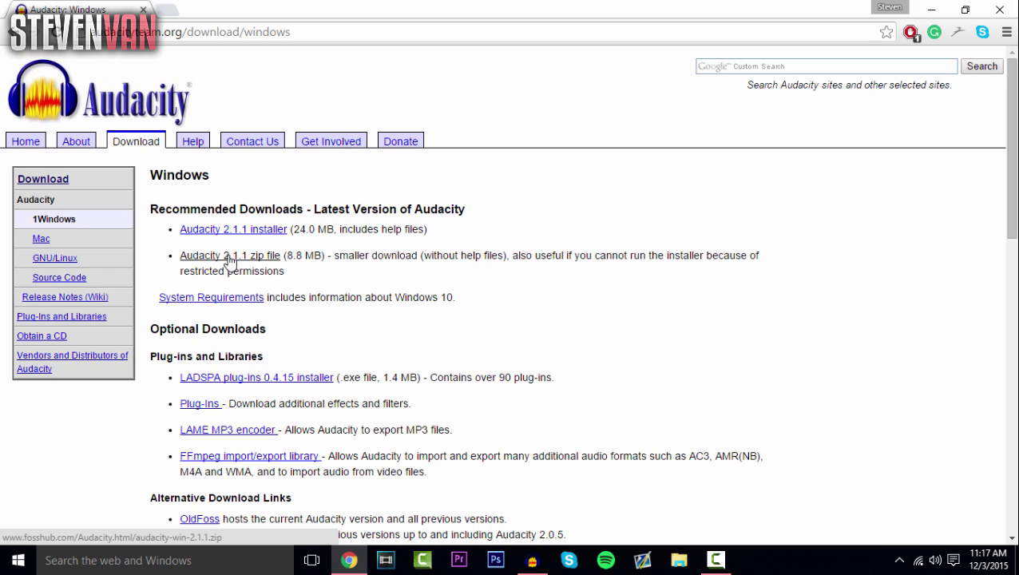
{"action": "left_click", "coordinate": [270, 234]}
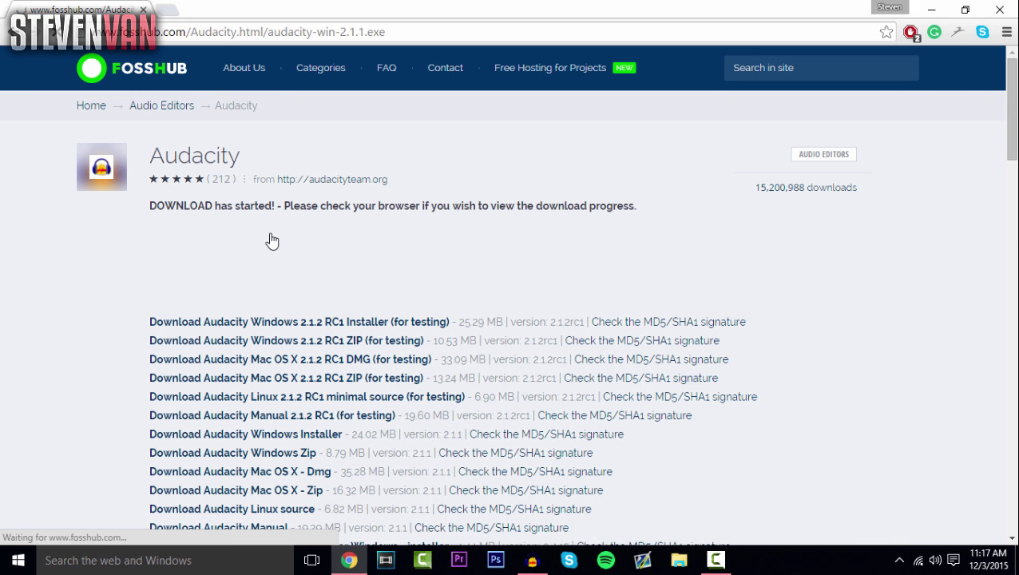
{"action": "scroll", "coordinate": [268, 271], "scroll_direction": "down", "scroll_amount": 1}
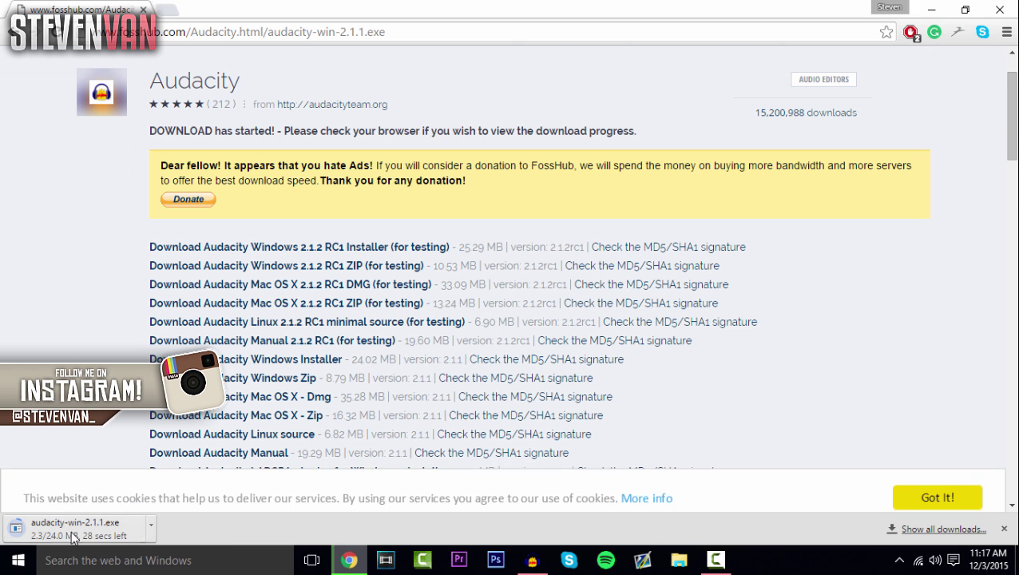
- Cancel the installer download, dismiss the download bar, and switch to Audacity
{"action": "left_click", "coordinate": [151, 519]}
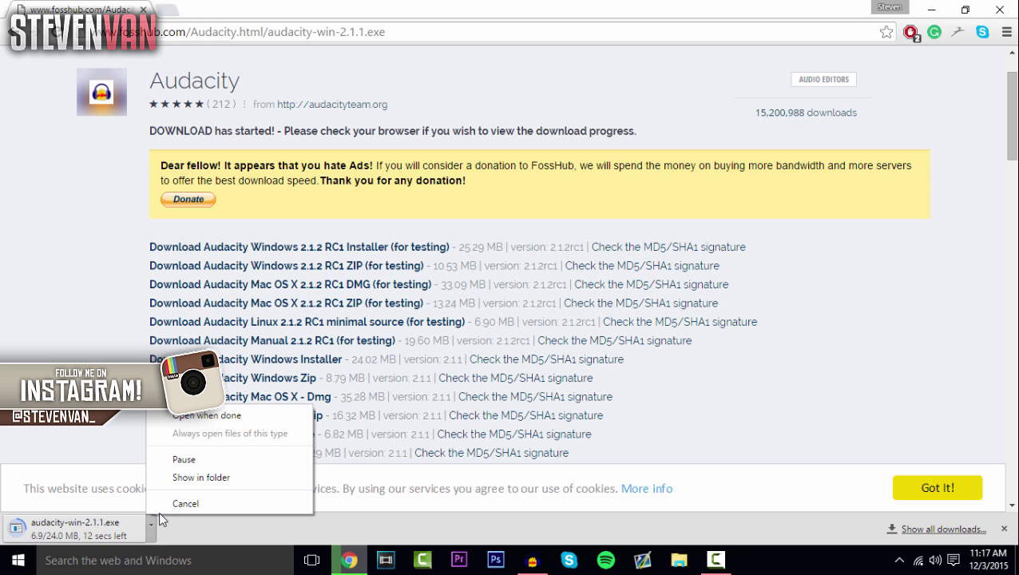
{"action": "left_click", "coordinate": [162, 511]}
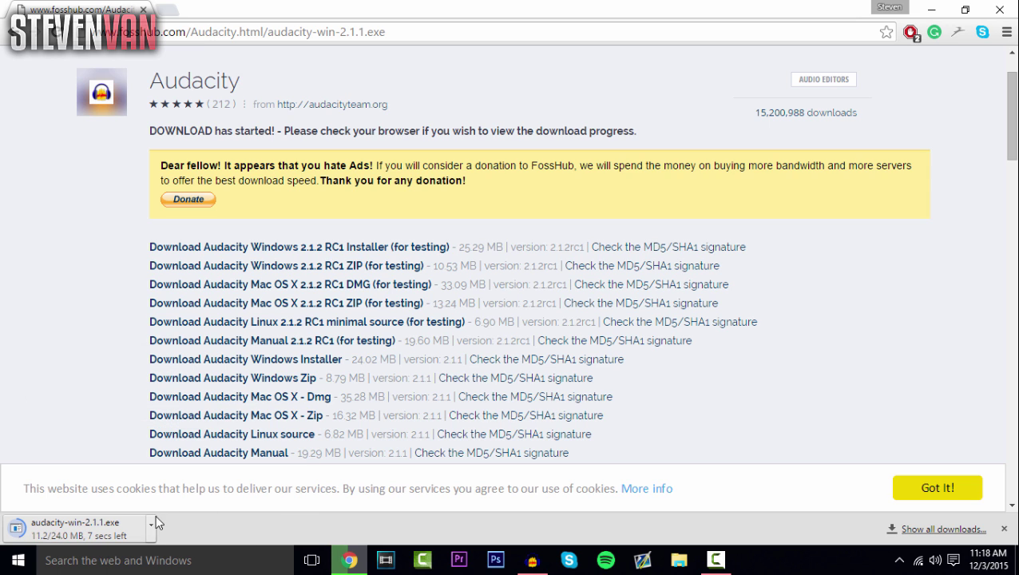
{"action": "left_click", "coordinate": [151, 524]}
{"action": "left_click", "coordinate": [182, 502]}
{"action": "left_click", "coordinate": [1004, 529]}
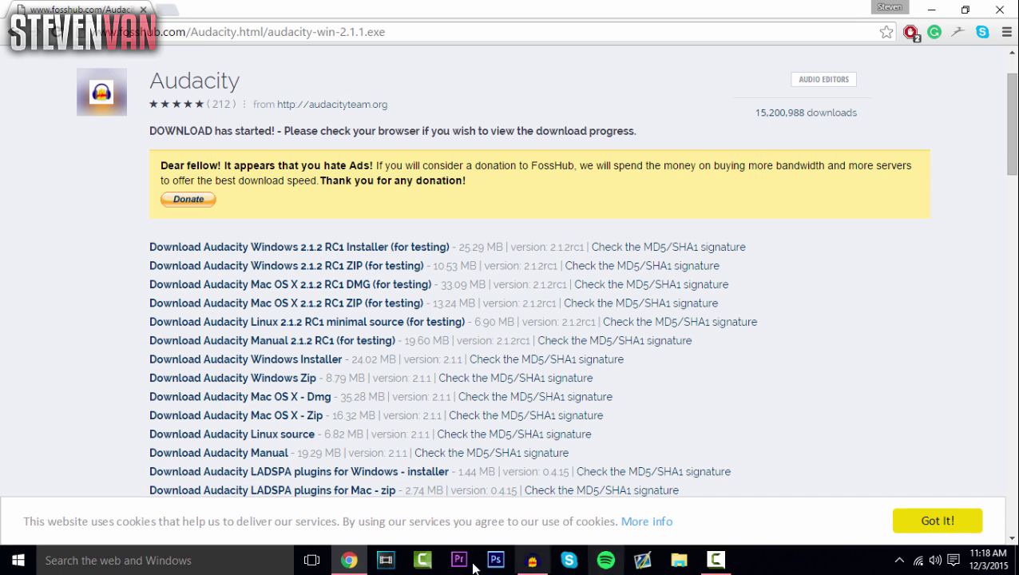
{"action": "left_click", "coordinate": [529, 562]}
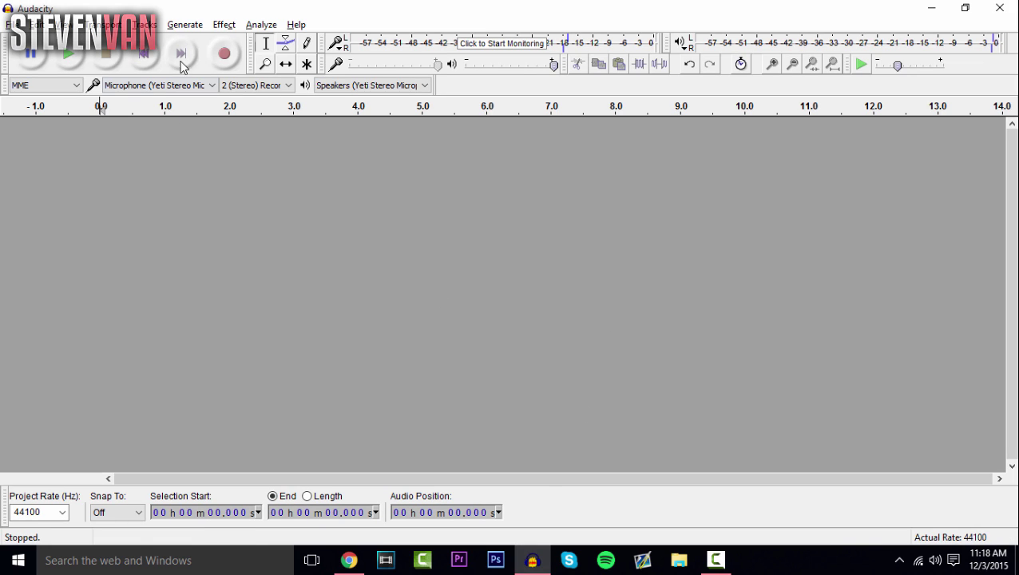
{"action": "left_click", "coordinate": [231, 62]}
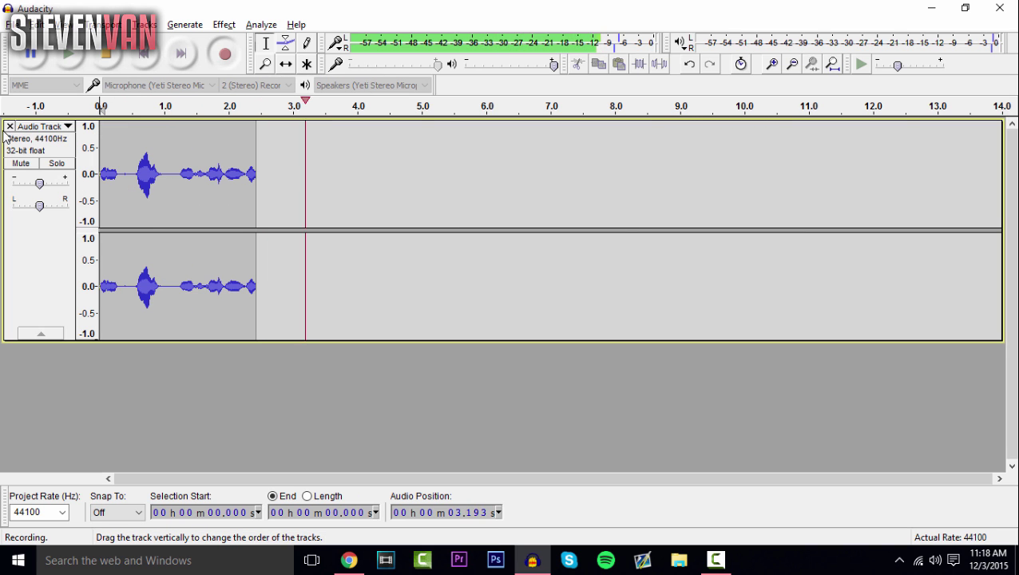
{"action": "left_click", "coordinate": [108, 62]}
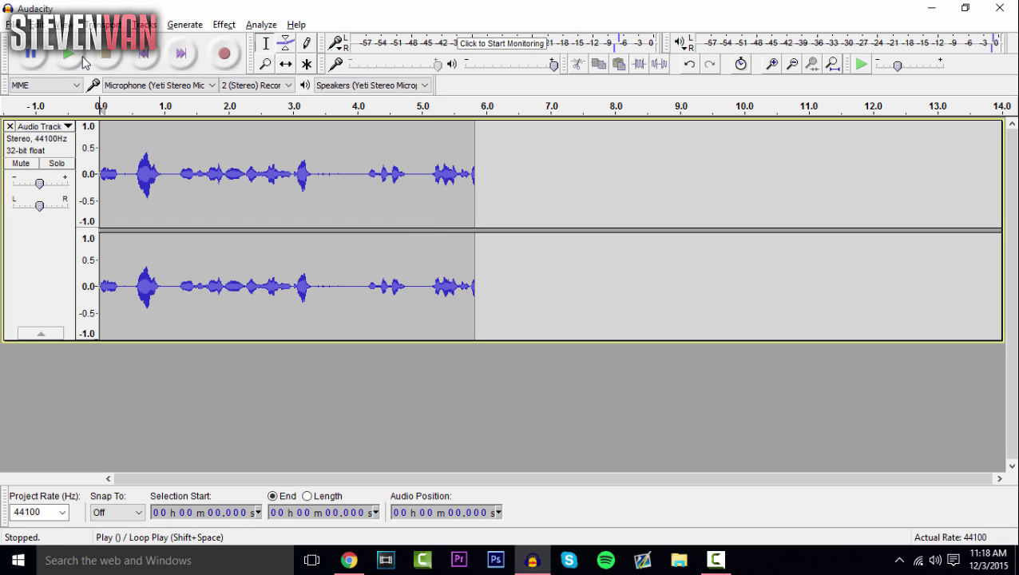
{"action": "left_click", "coordinate": [9, 127]}
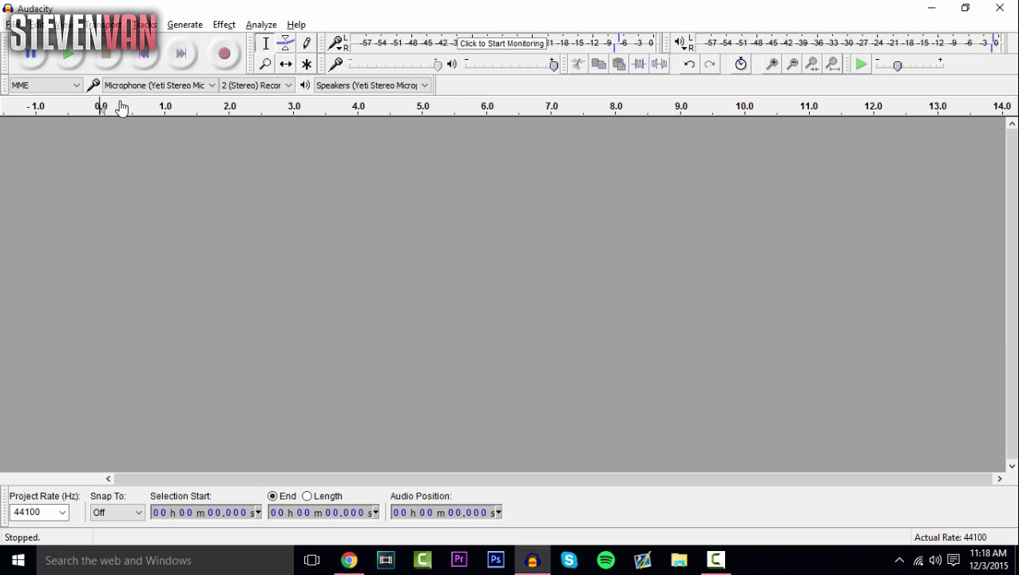
{"action": "left_click", "coordinate": [151, 86]}
{"action": "left_click", "coordinate": [152, 106]}
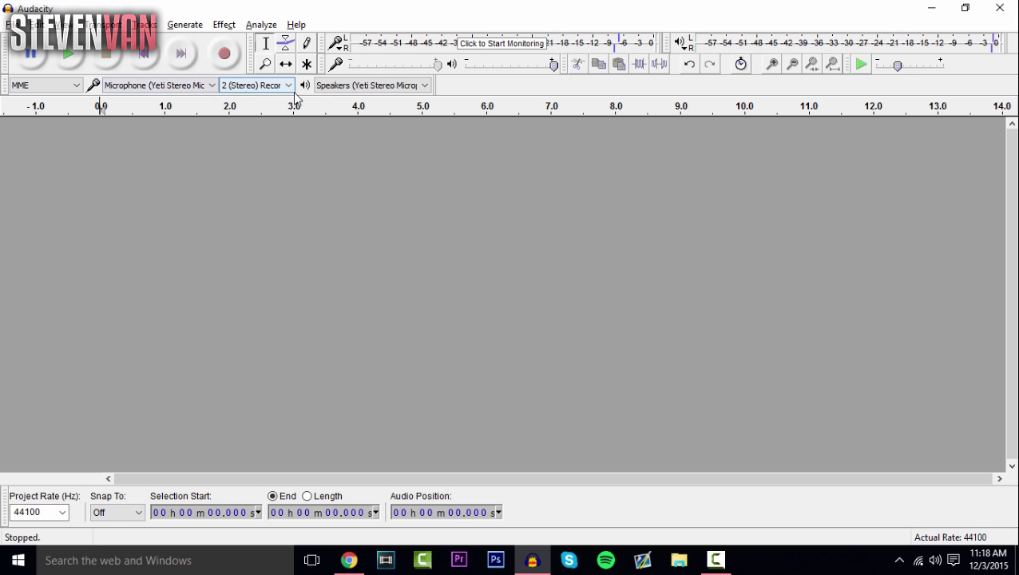
- Record about four seconds of spoken voice and mark the 4.0 s point
{"action": "left_click", "coordinate": [225, 62]}
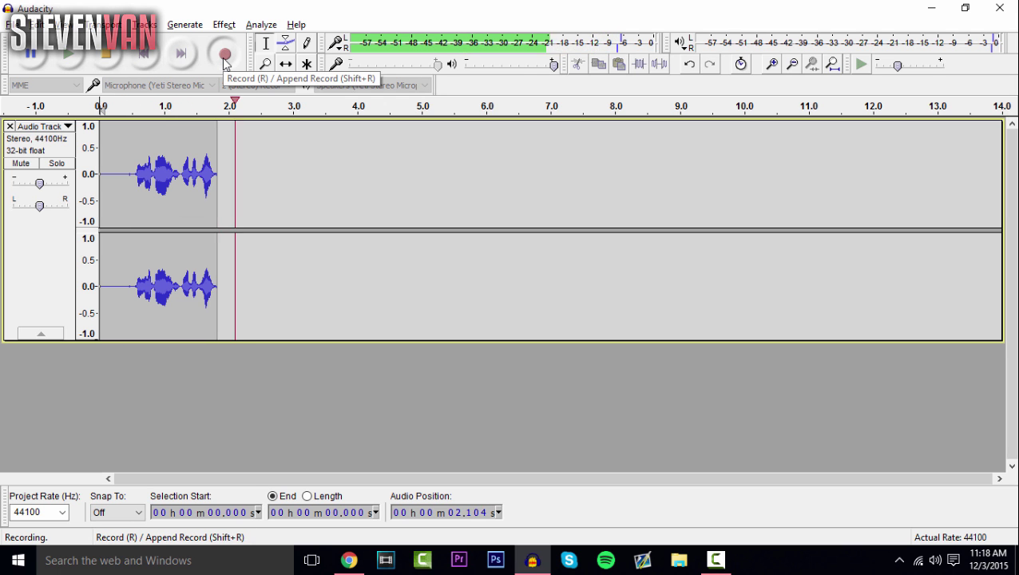
{"action": "left_click", "coordinate": [106, 54]}
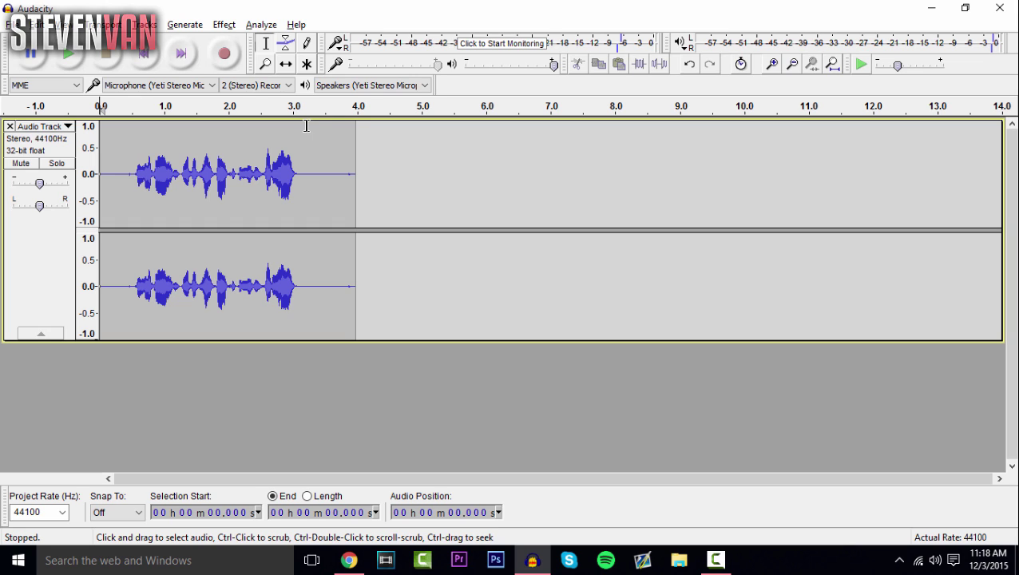
{"action": "left_click", "coordinate": [356, 164]}
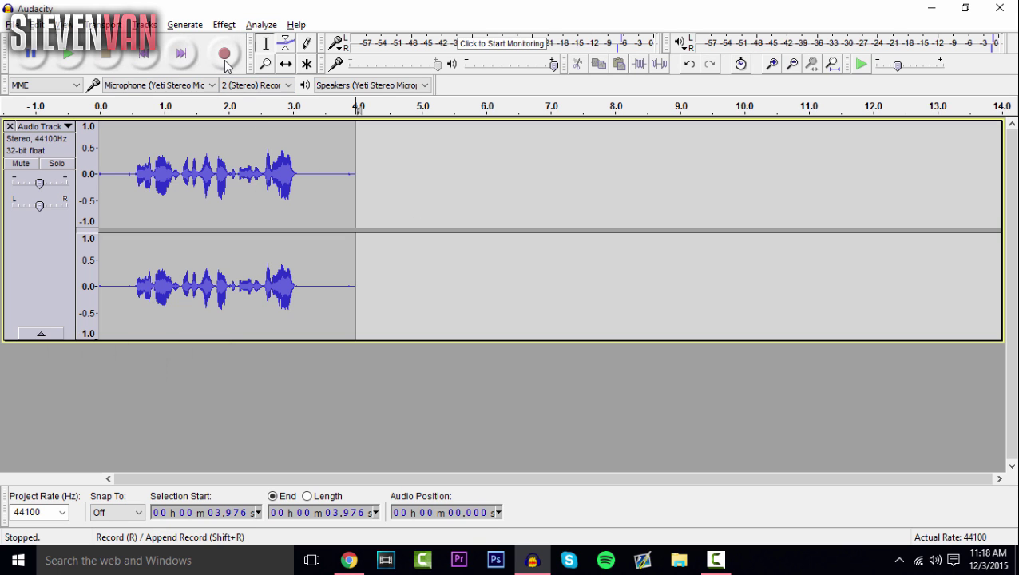
- Record a near-silent noise track and select it from 4.0 to 6.6 seconds
{"action": "left_click", "coordinate": [224, 64]}
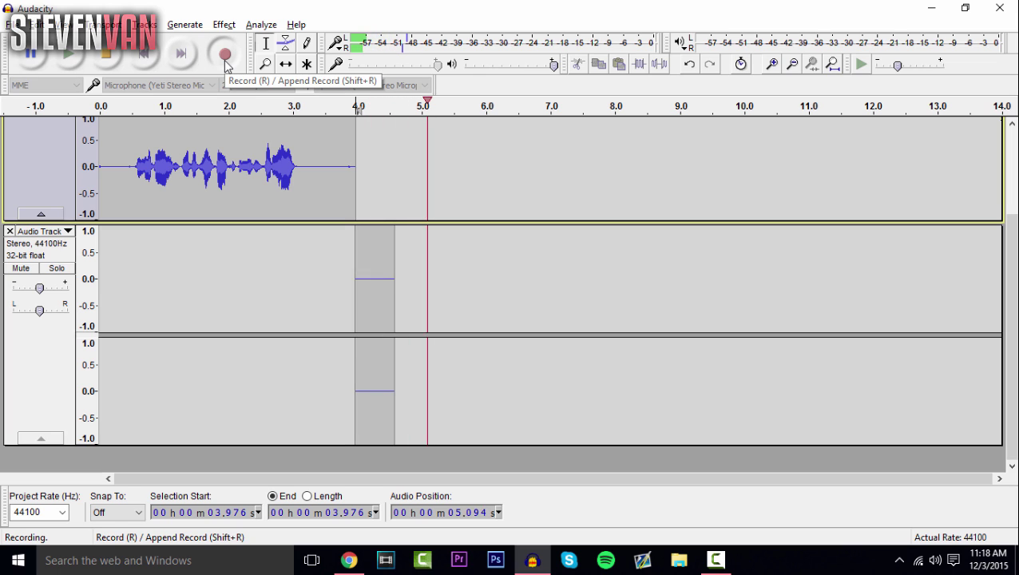
{"action": "left_click", "coordinate": [117, 59]}
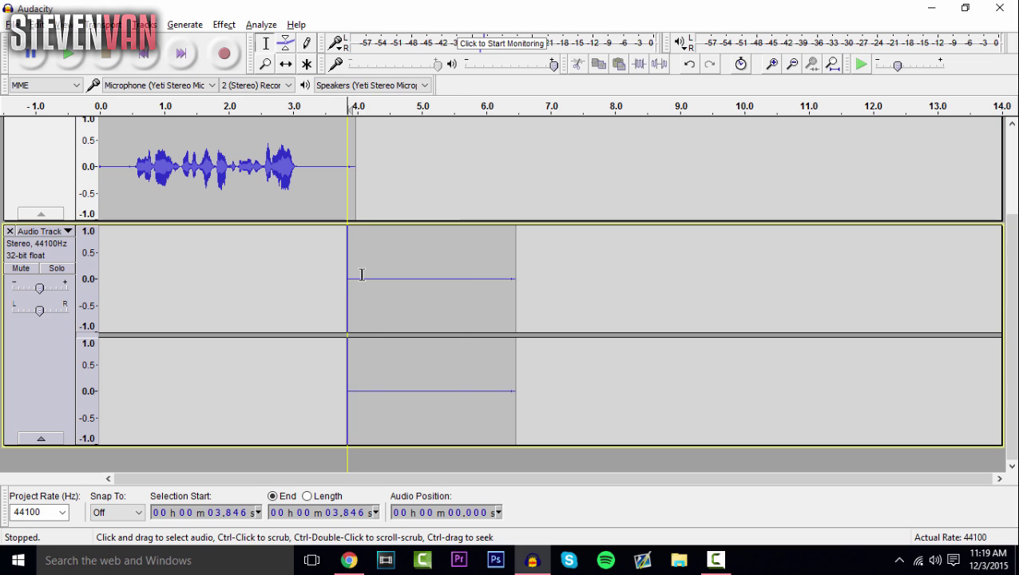
{"action": "left_click_drag", "start_coordinate": [348, 276], "coordinate": [516, 279]}
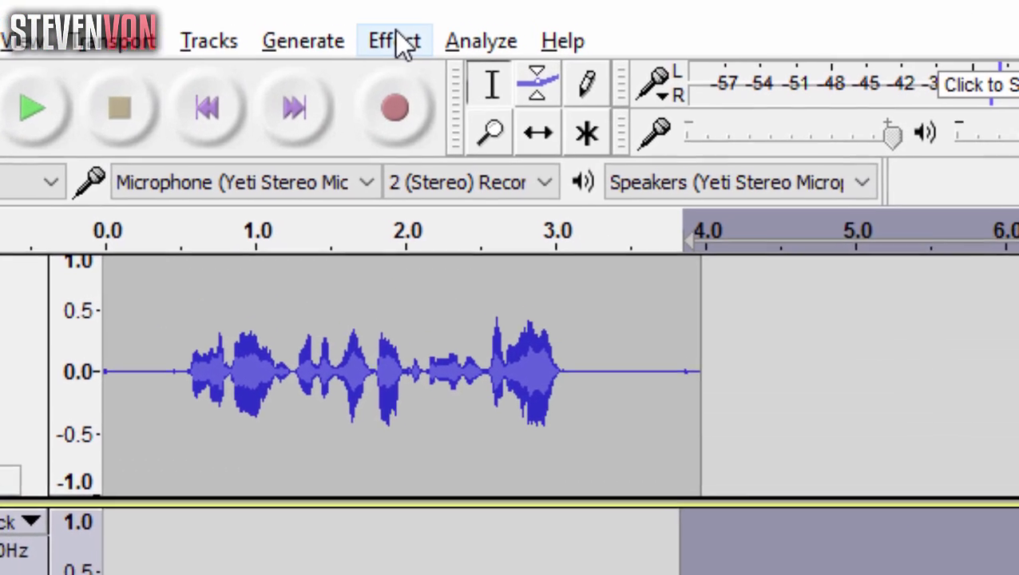
{"action": "left_click", "coordinate": [242, 28]}
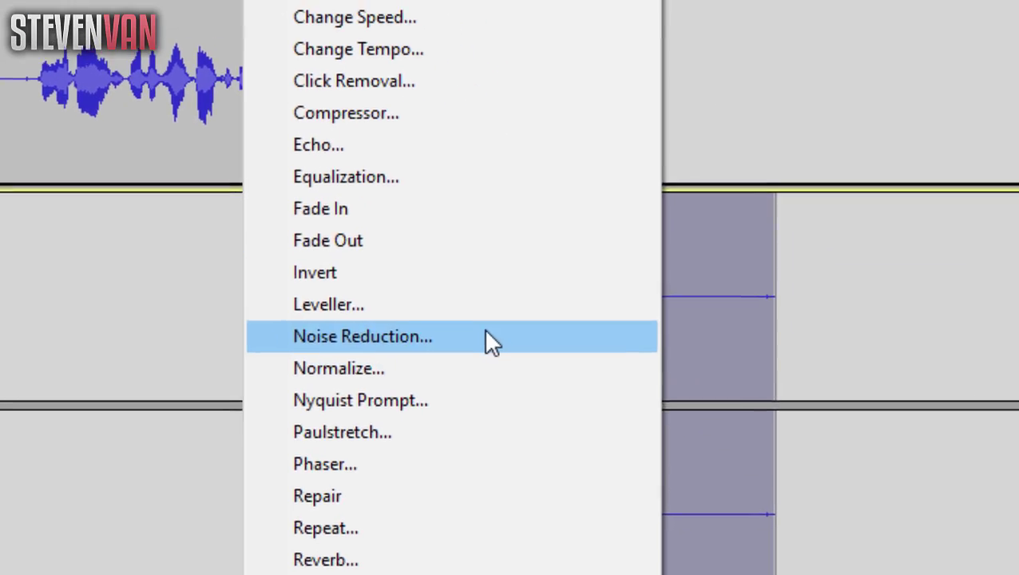
- Capture a noise profile from the selected silence, then reopen Noise Reduction on all audio
{"action": "left_click", "coordinate": [534, 331]}
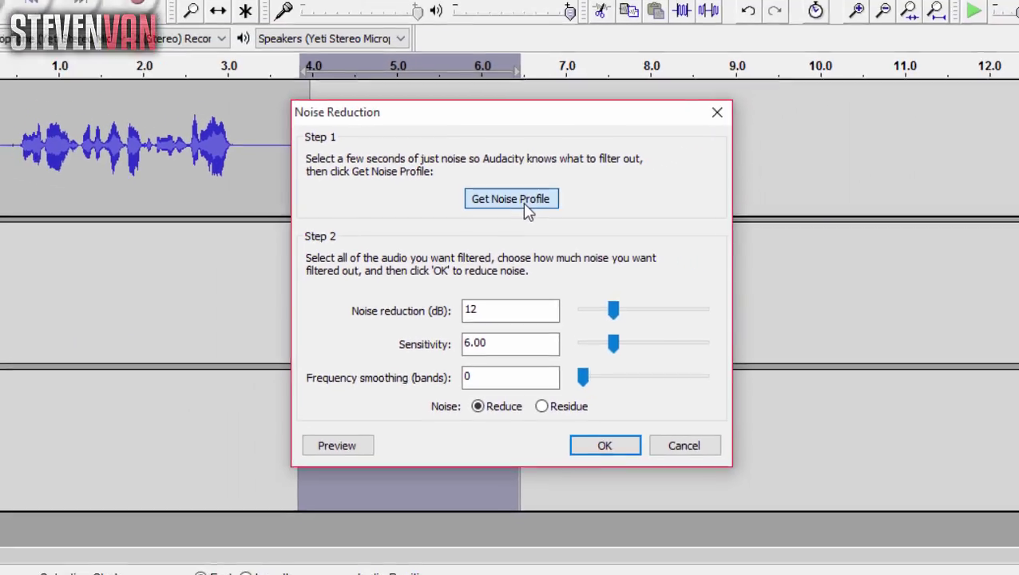
{"action": "left_click", "coordinate": [535, 190]}
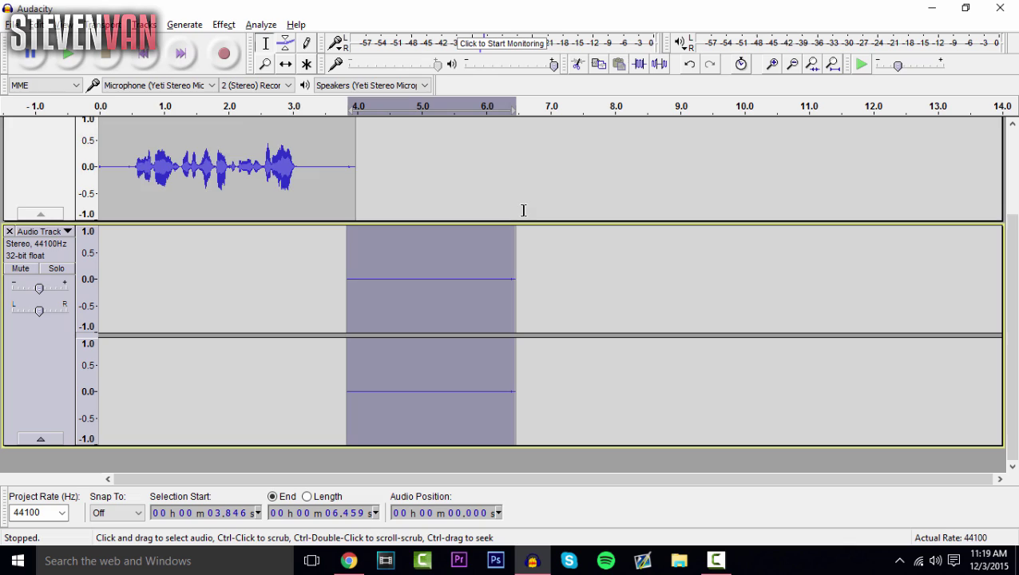
{"action": "key", "text": "ctrl+a"}
{"action": "scroll", "coordinate": [402, 164], "scroll_direction": "up", "scroll_amount": 3}
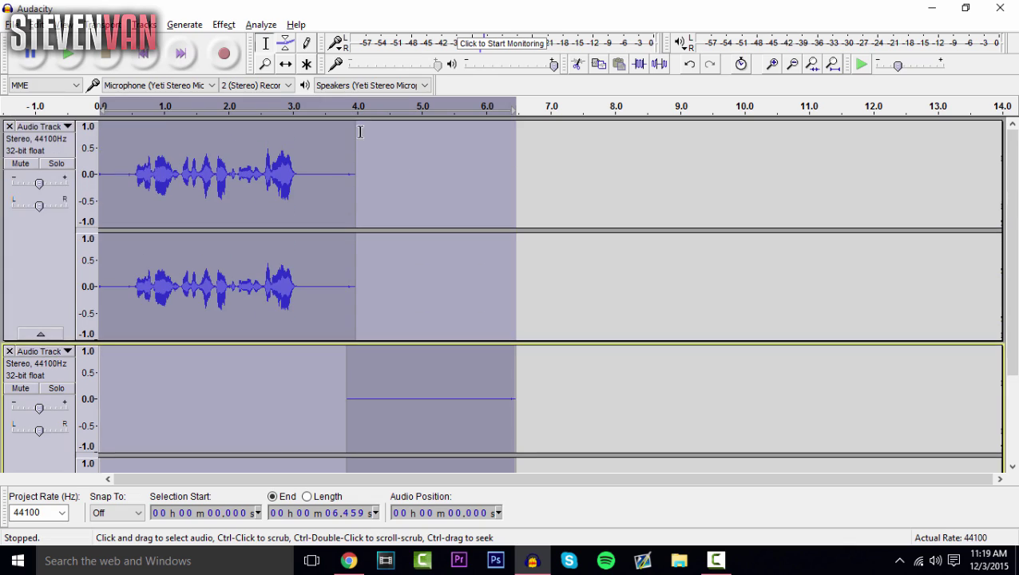
{"action": "left_click", "coordinate": [217, 26]}
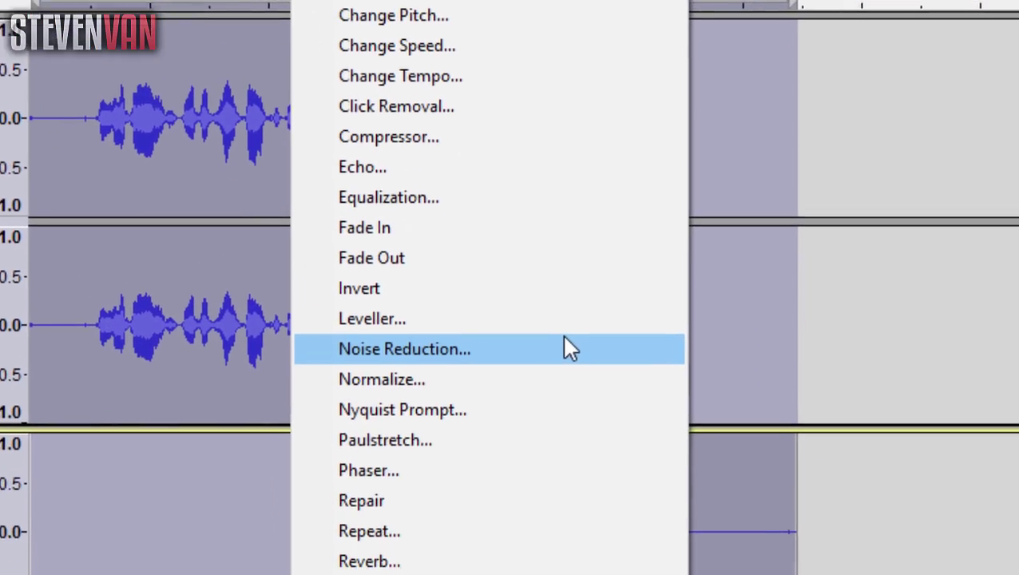
{"action": "left_click", "coordinate": [591, 551]}
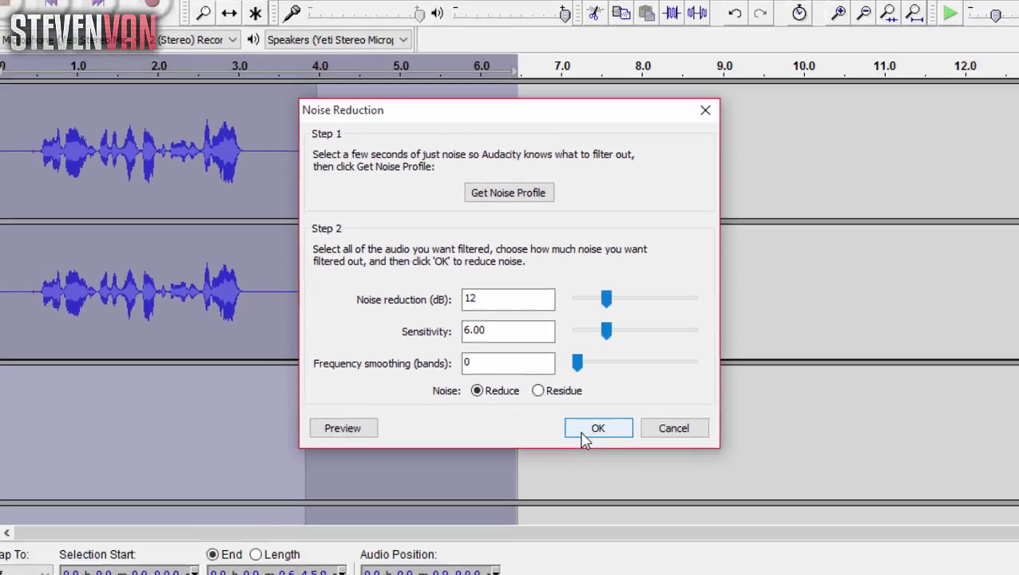
- Apply noise reduction to all the audio, then normalize it with default settings
{"action": "left_click", "coordinate": [640, 505]}
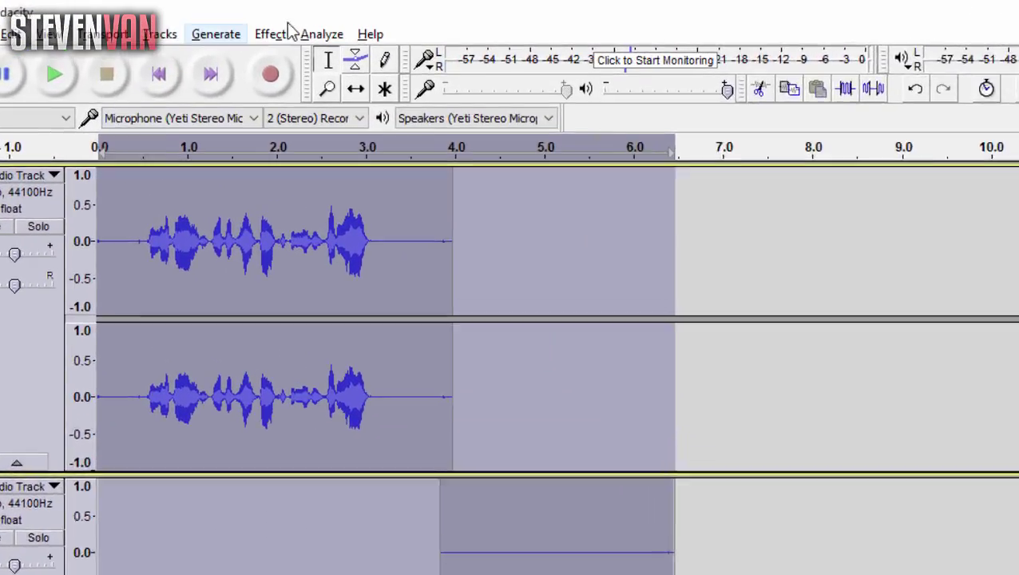
{"action": "left_click", "coordinate": [224, 25]}
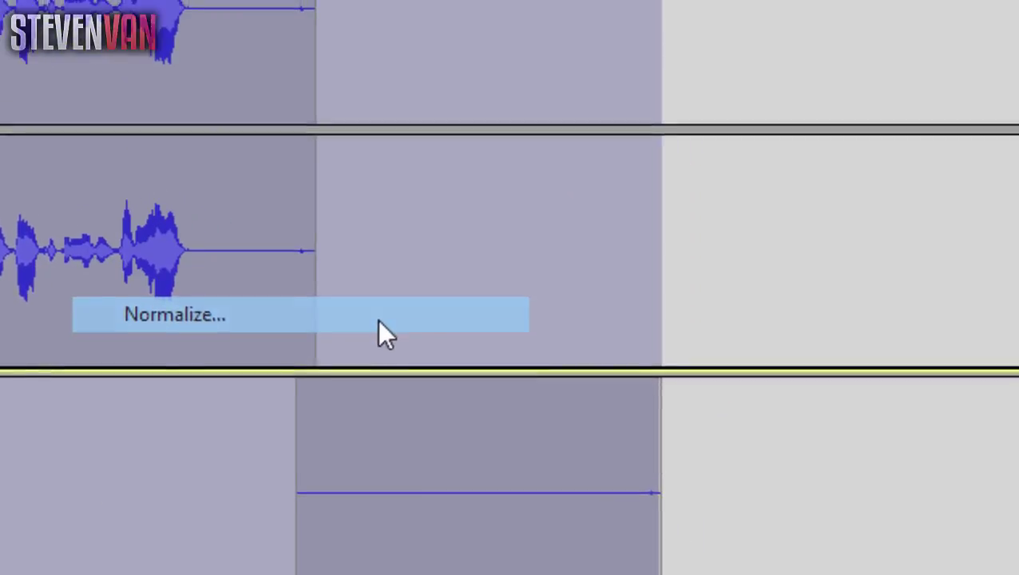
{"action": "left_click", "coordinate": [538, 368]}
{"action": "key", "text": "Return"}
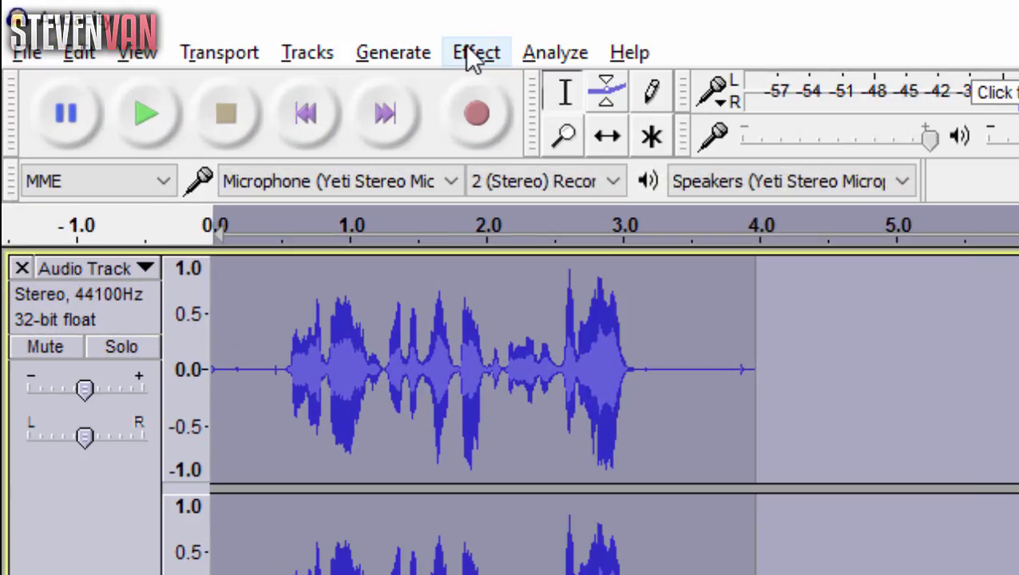
- Apply the Compressor, then open Echo and cancel it without applying
{"action": "left_click", "coordinate": [469, 53]}
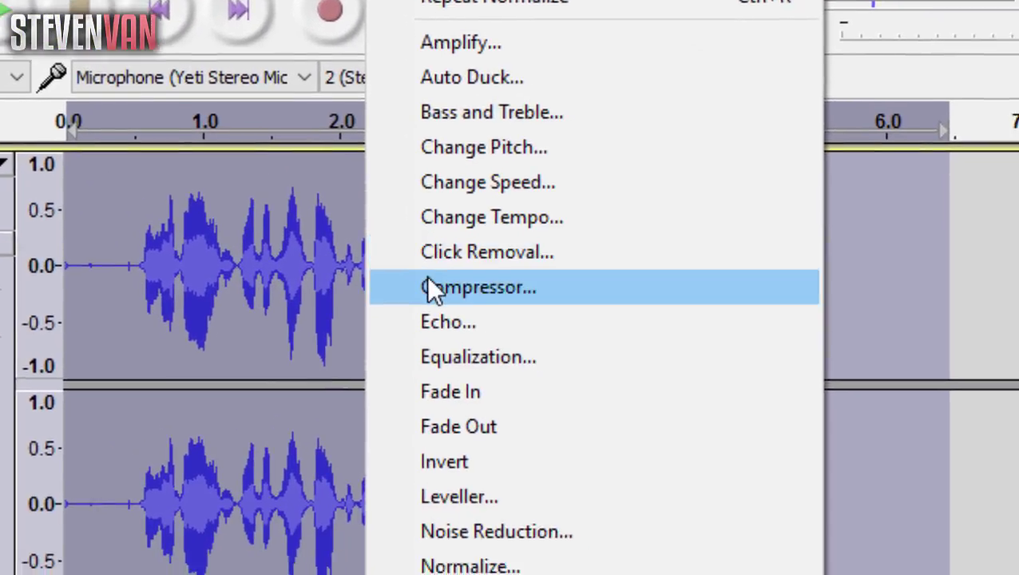
{"action": "left_click", "coordinate": [427, 286]}
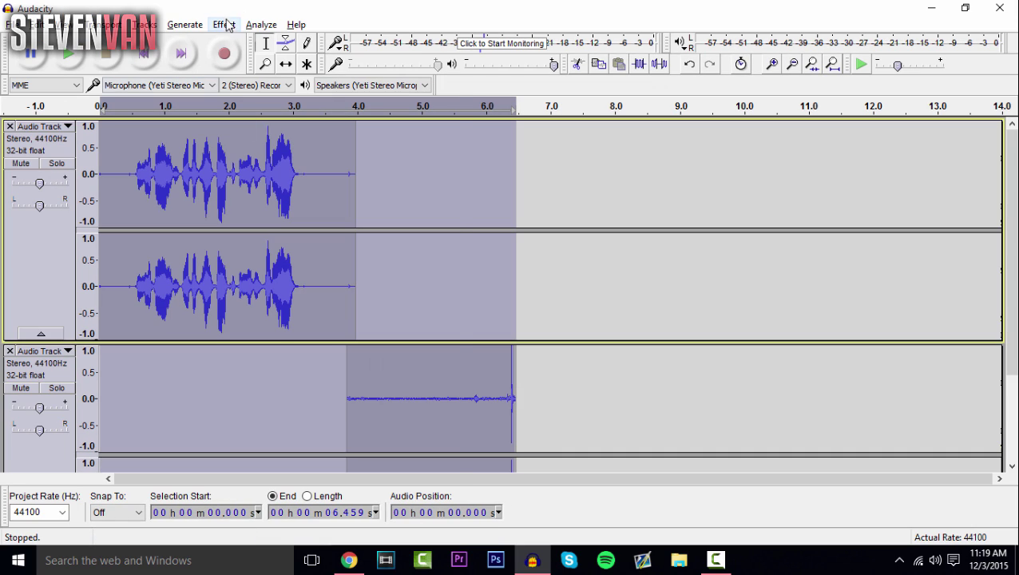
{"action": "left_click", "coordinate": [227, 25]}
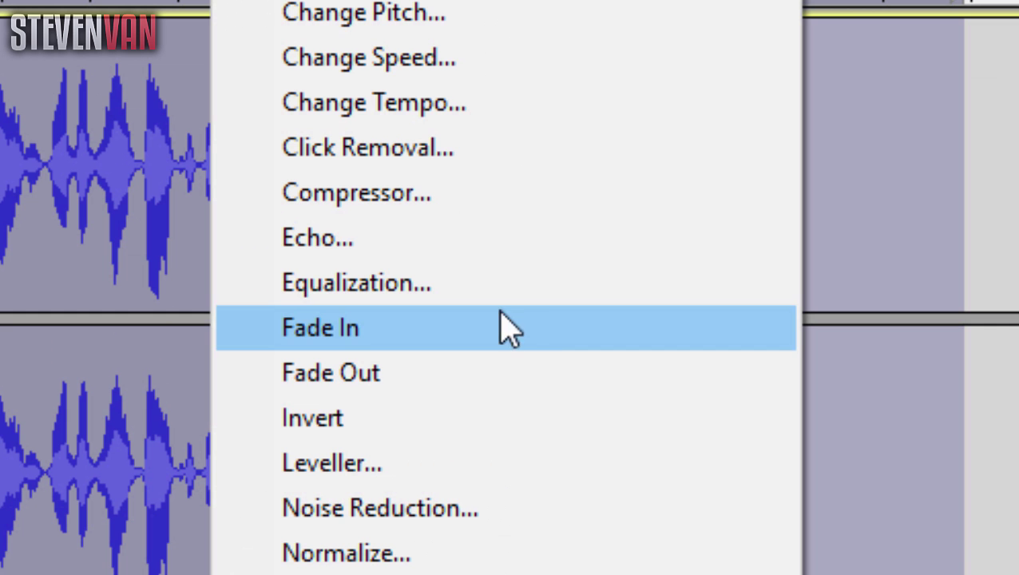
{"action": "left_click", "coordinate": [344, 202]}
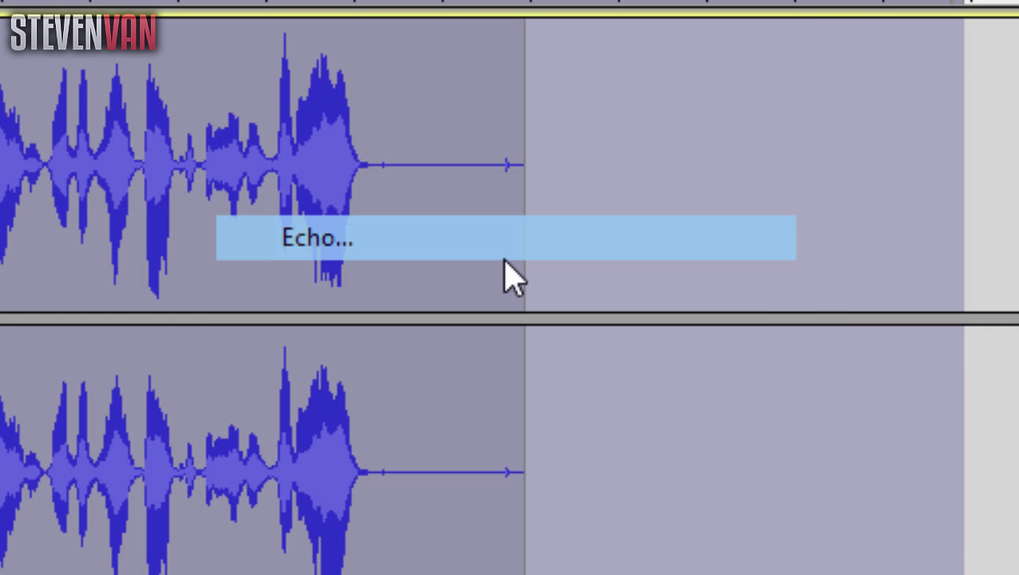
{"action": "key", "text": "Escape"}
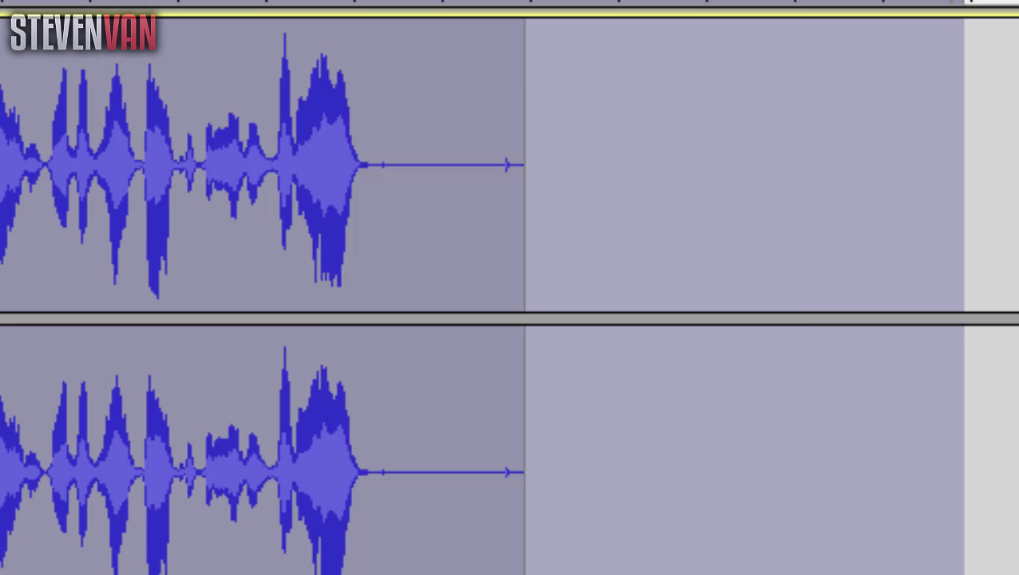
- Equalize the audio with the Bass Boost preset curve
{"action": "left_click", "coordinate": [248, 2]}
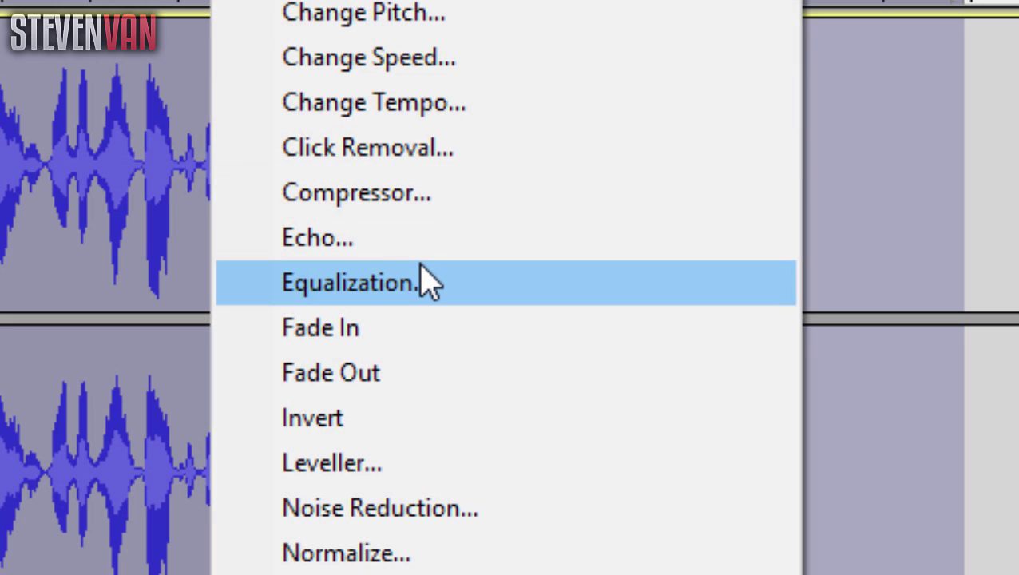
{"action": "left_click", "coordinate": [421, 271]}
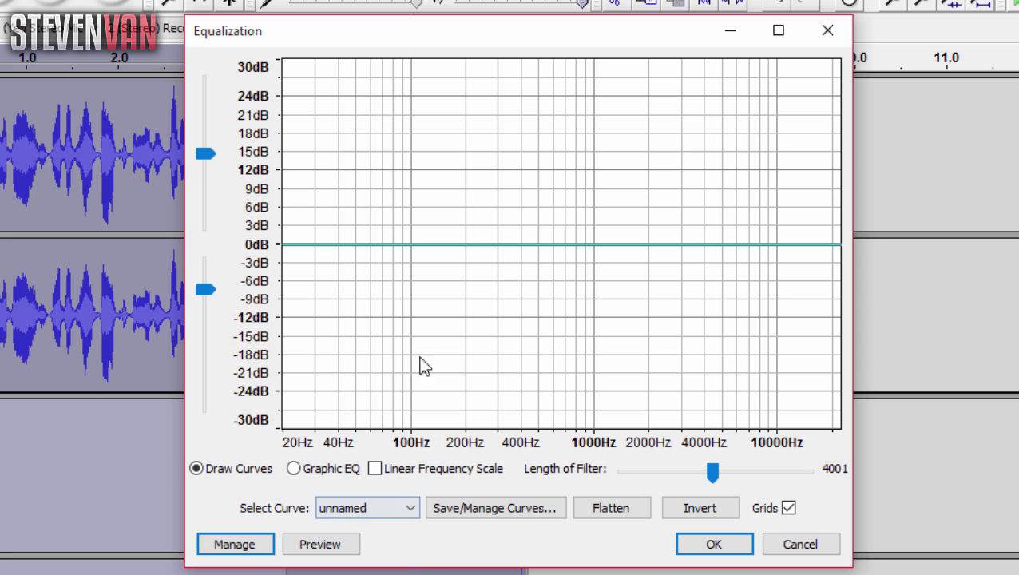
{"action": "left_click", "coordinate": [353, 509]}
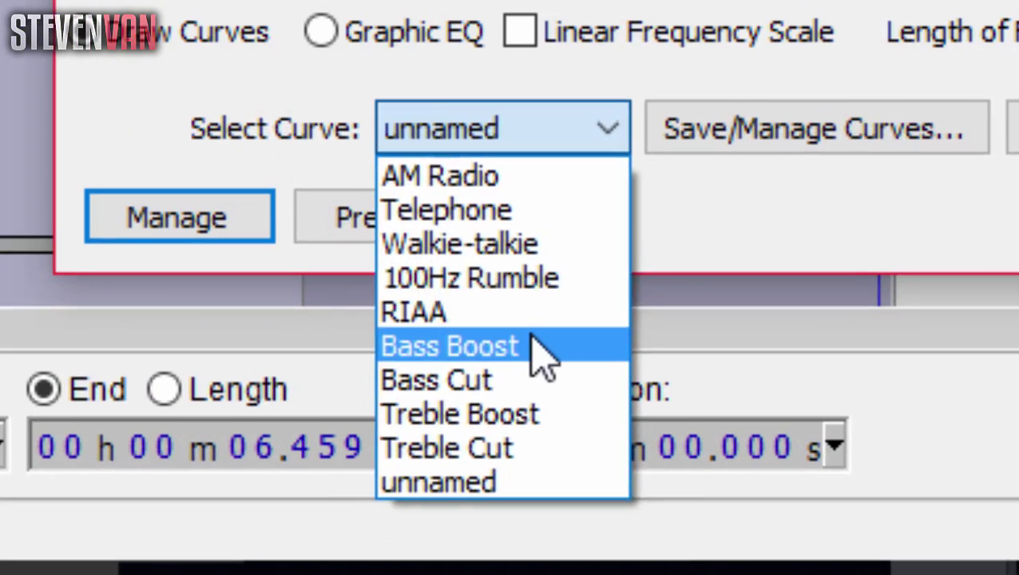
{"action": "left_click", "coordinate": [455, 463]}
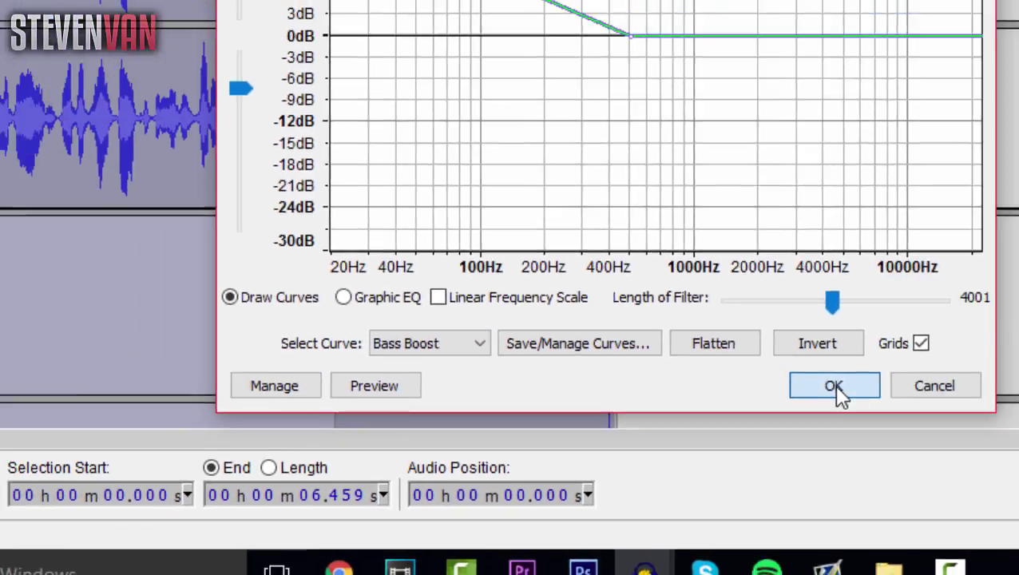
{"action": "left_click", "coordinate": [834, 386]}
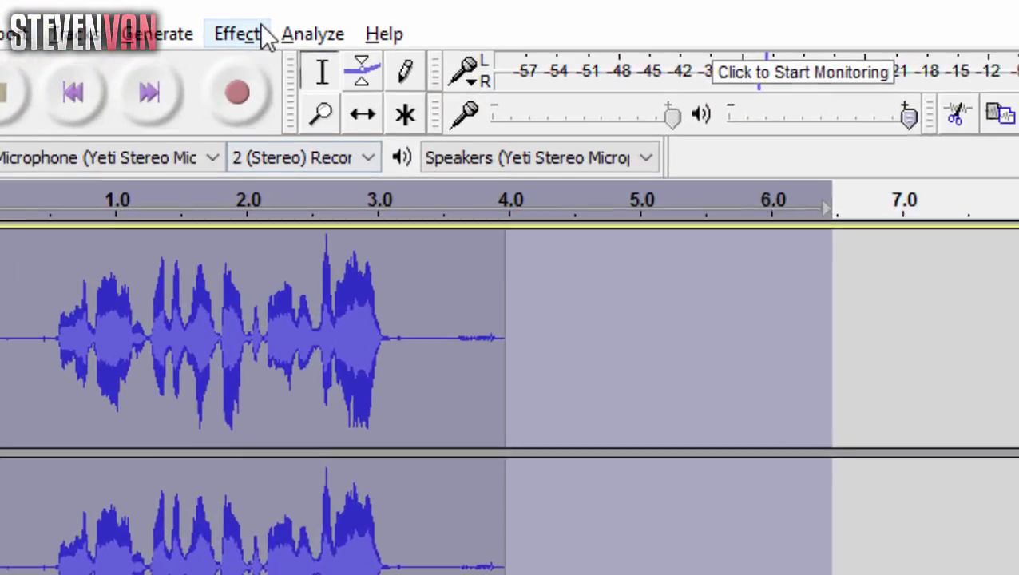
- Equalize with the Treble Boost preset curve, then normalize the audio again
{"action": "left_click", "coordinate": [259, 32]}
{"action": "left_click", "coordinate": [523, 487]}
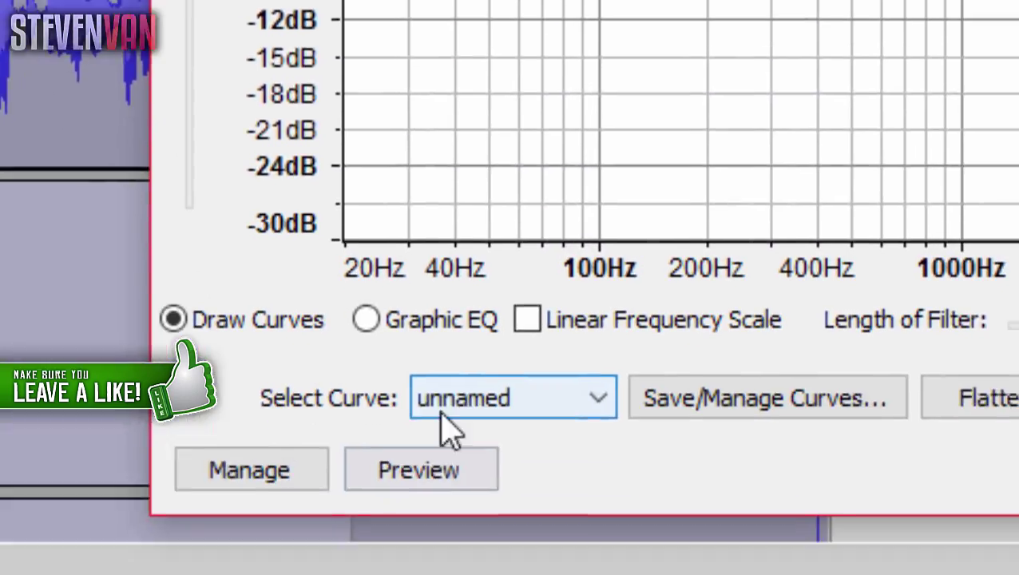
{"action": "left_click", "coordinate": [472, 227]}
{"action": "left_click", "coordinate": [551, 459]}
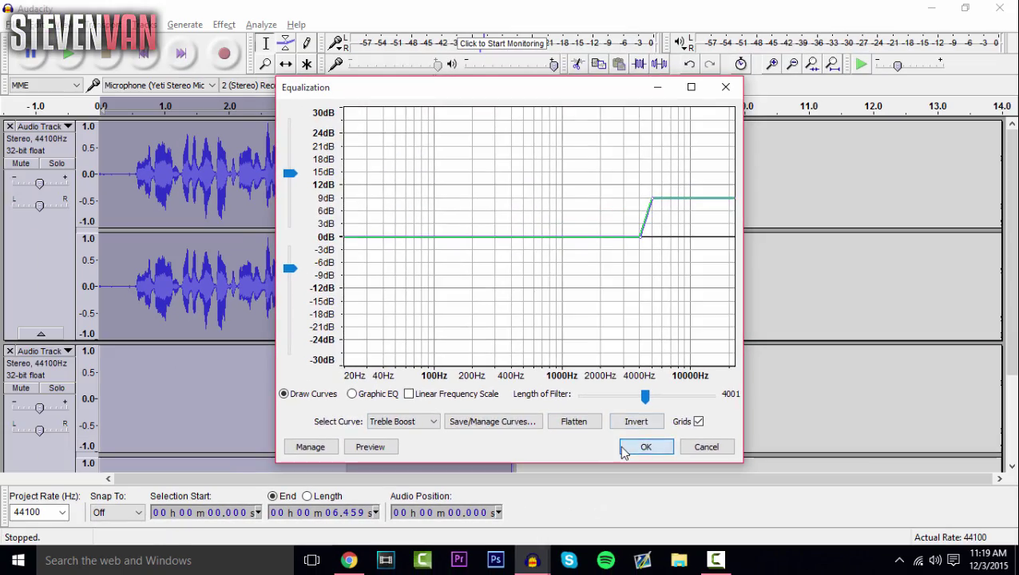
{"action": "left_click", "coordinate": [624, 451]}
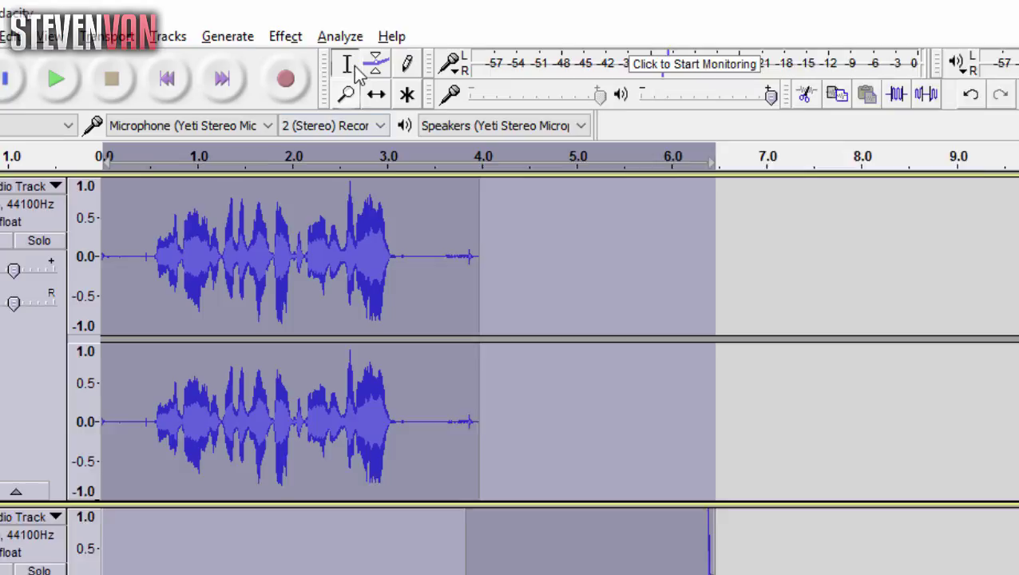
{"action": "left_click", "coordinate": [224, 24]}
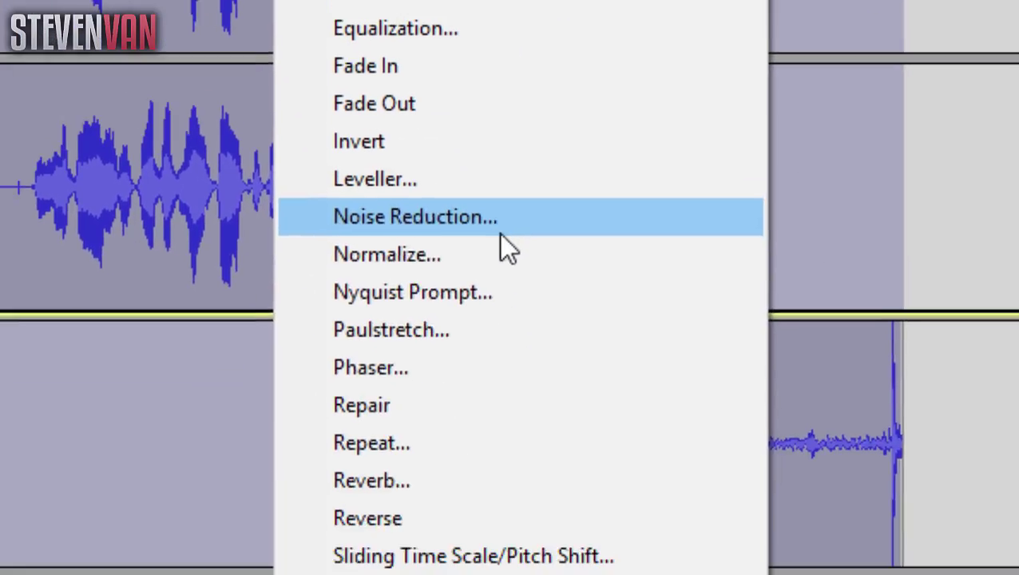
{"action": "left_click", "coordinate": [551, 524]}
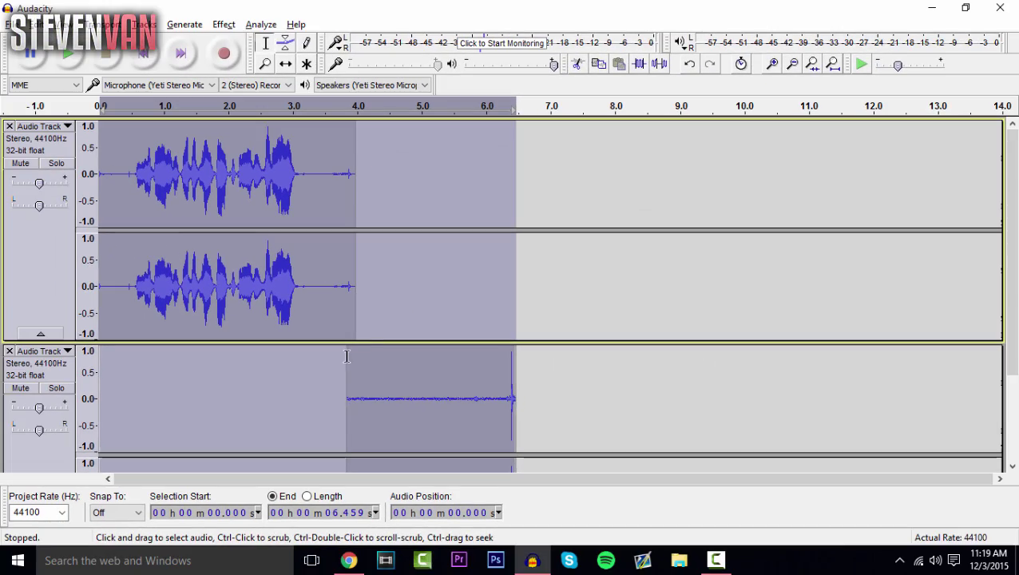
- Click into the noise track to clear the selection and focus it
{"action": "left_click", "coordinate": [549, 377]}
{"action": "scroll", "coordinate": [325, 336], "scroll_direction": "down", "scroll_amount": 3}
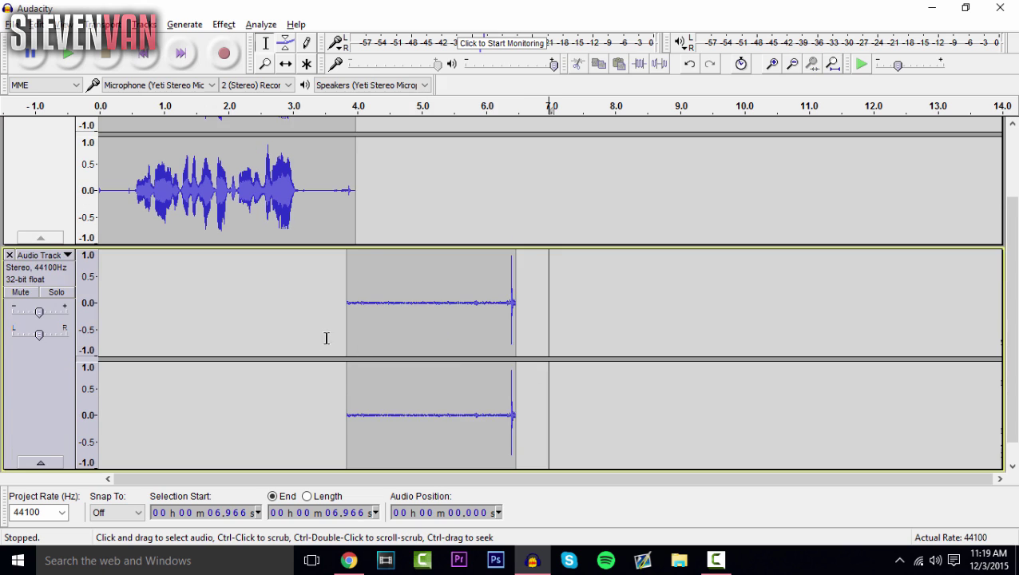
{"action": "scroll", "coordinate": [343, 333], "scroll_direction": "up", "scroll_amount": 3}
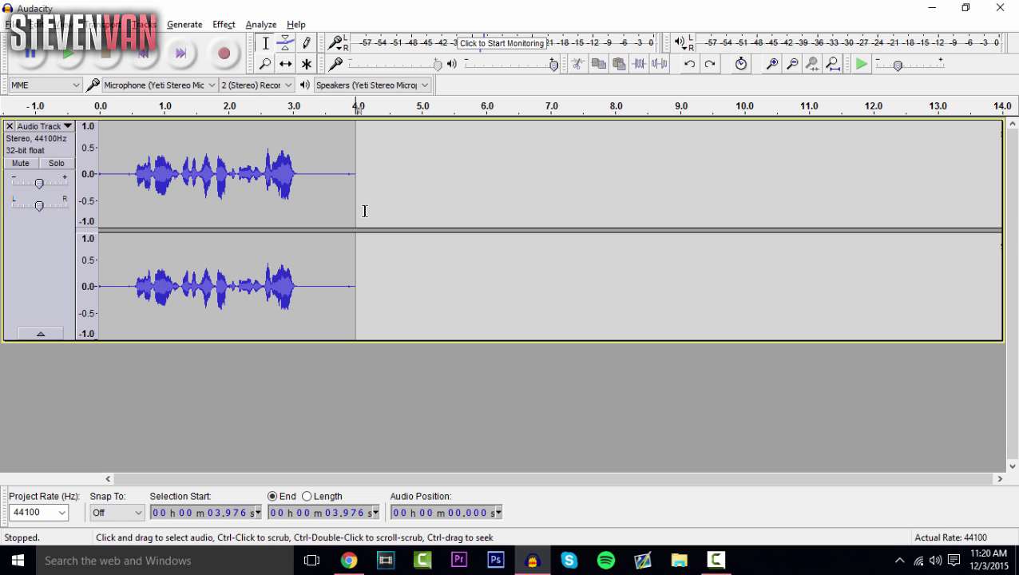
{"action": "left_click", "coordinate": [223, 24]}
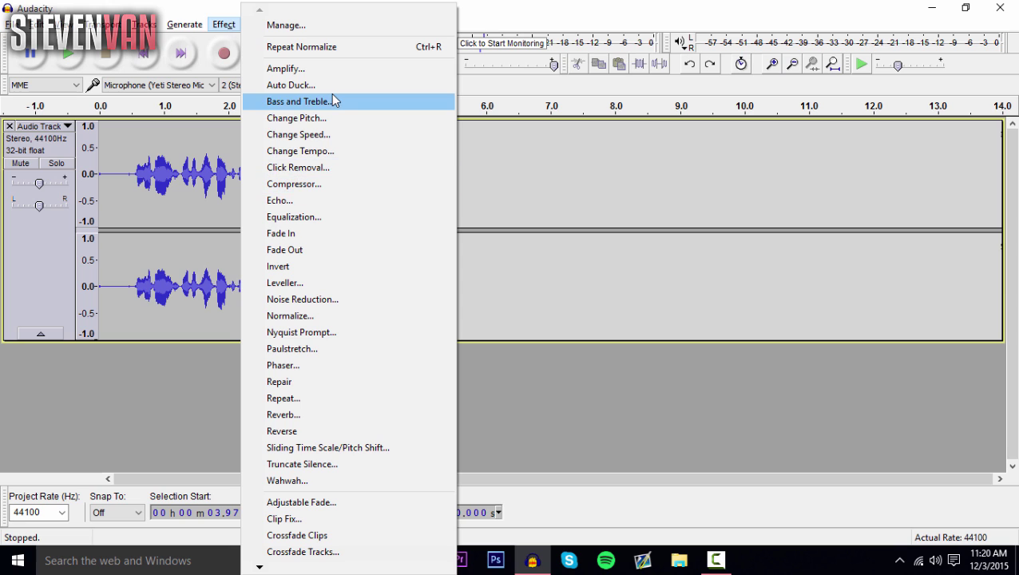
{"action": "left_click", "coordinate": [550, 376]}
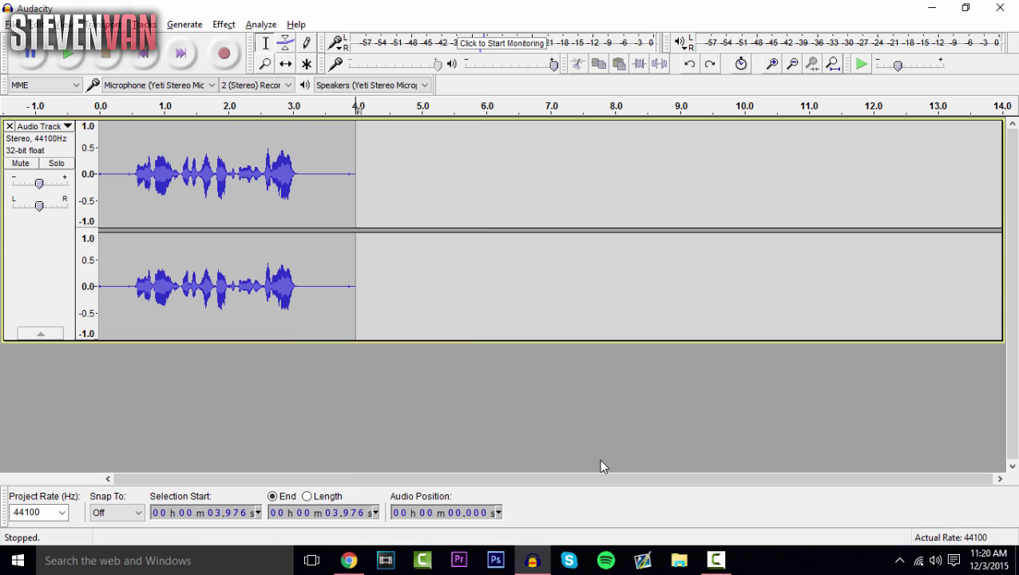